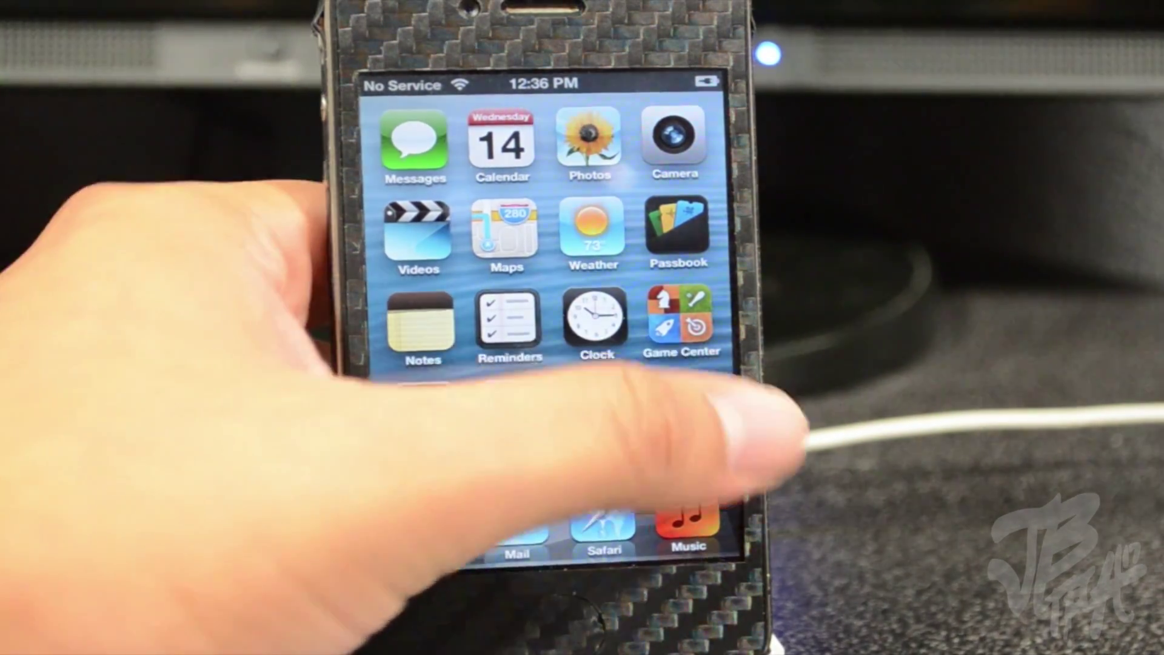
Confirm in Settings > General > About that the iPhone runs iOS 6.0.1 (10A523).
{"action": "left_click", "coordinate": [684, 404]}
{"action": "left_click", "coordinate": [460, 446]}
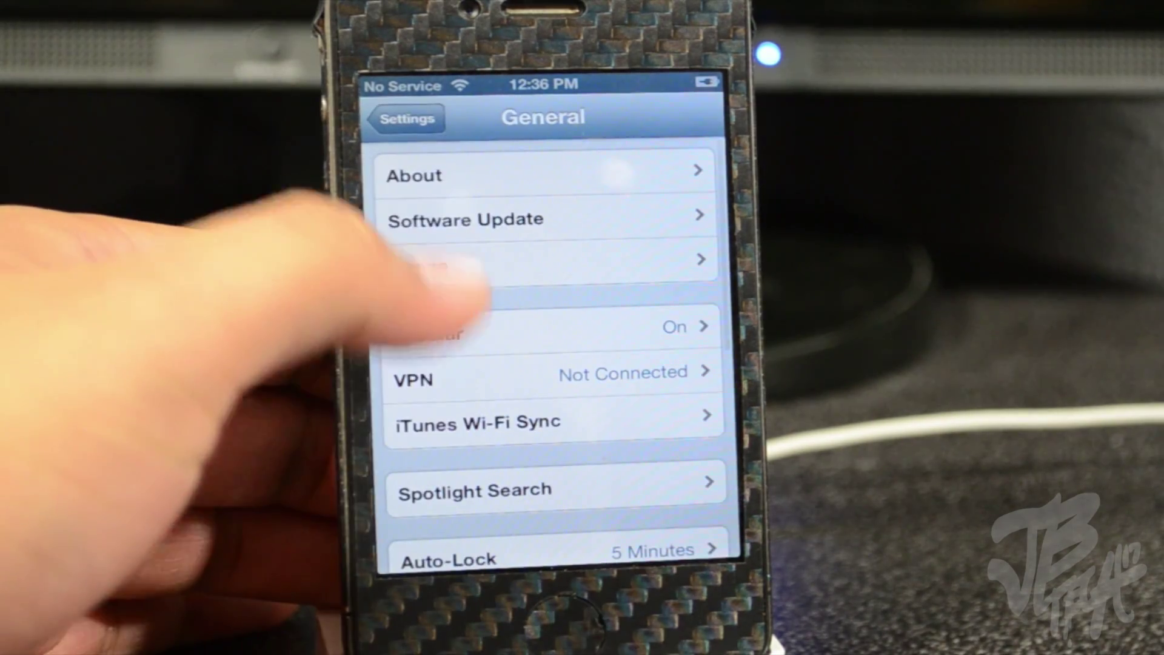
{"action": "left_click", "coordinate": [461, 260]}
{"action": "left_click", "coordinate": [425, 175]}
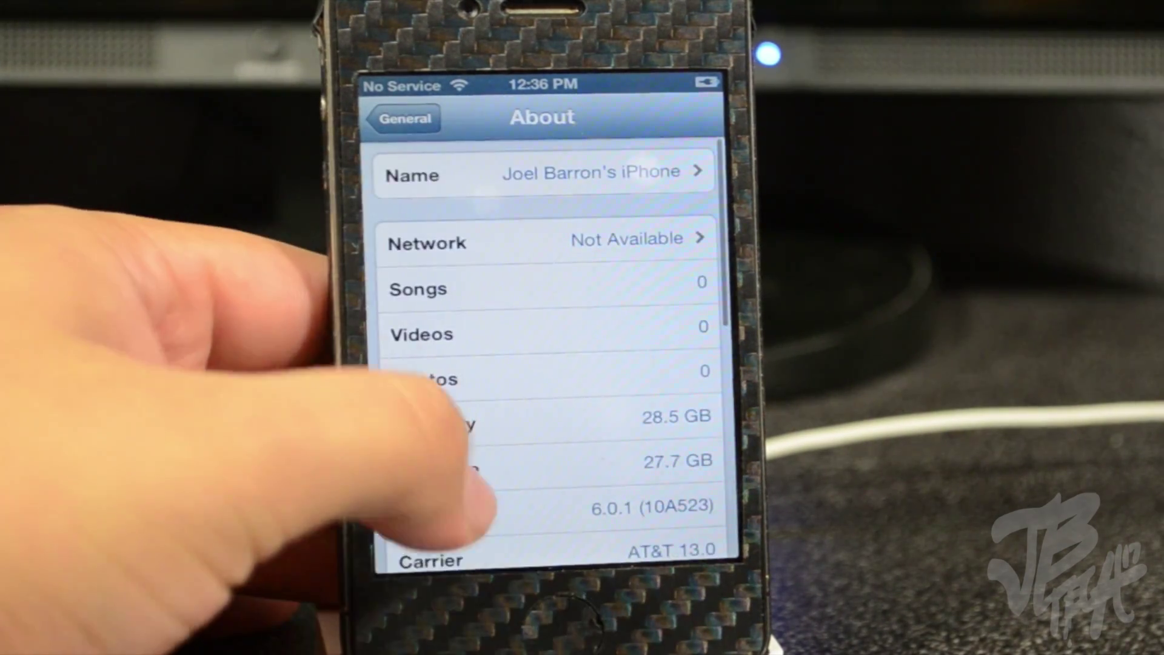
{"action": "scroll", "coordinate": [488, 425], "scroll_direction": "down", "scroll_amount": 1}
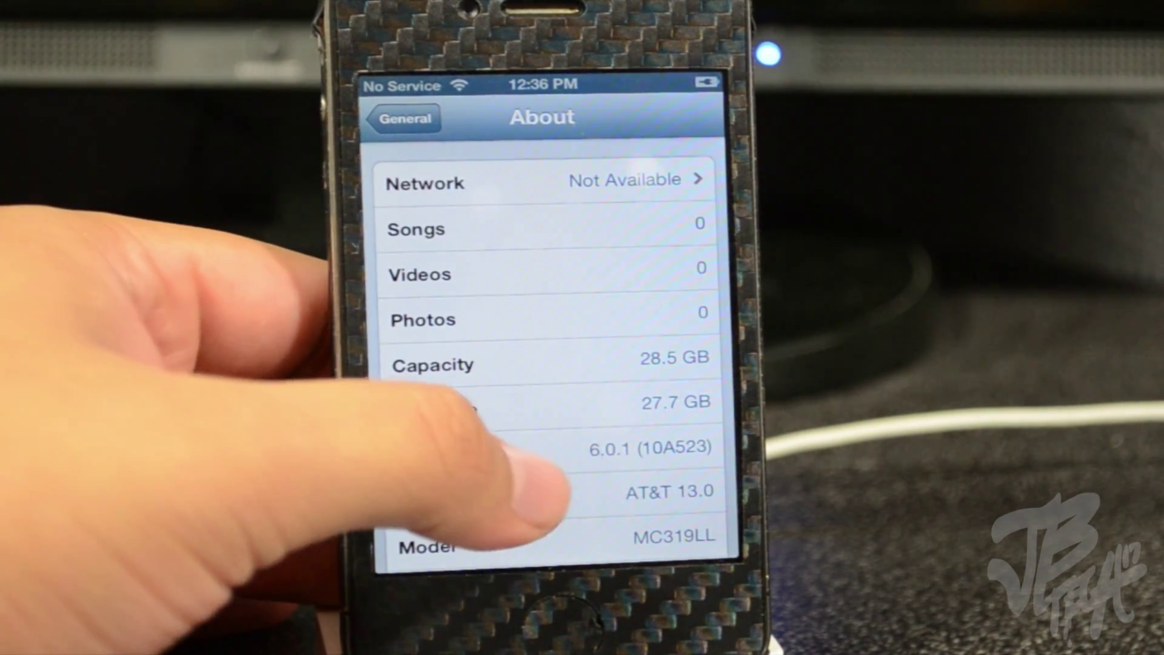
{"action": "scroll", "coordinate": [607, 389], "scroll_direction": "up", "scroll_amount": 2}
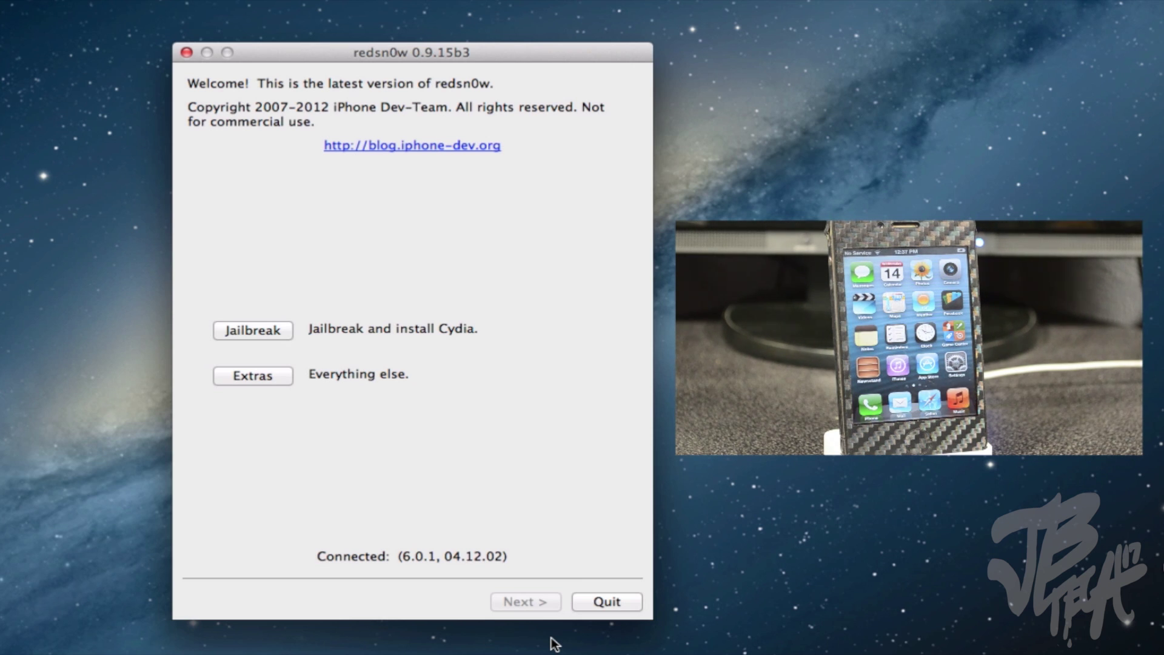
Use Extras > Select IPSW to browse to My HDD! > iOS Firmware > iPhone 4.
{"action": "left_click", "coordinate": [260, 374]}
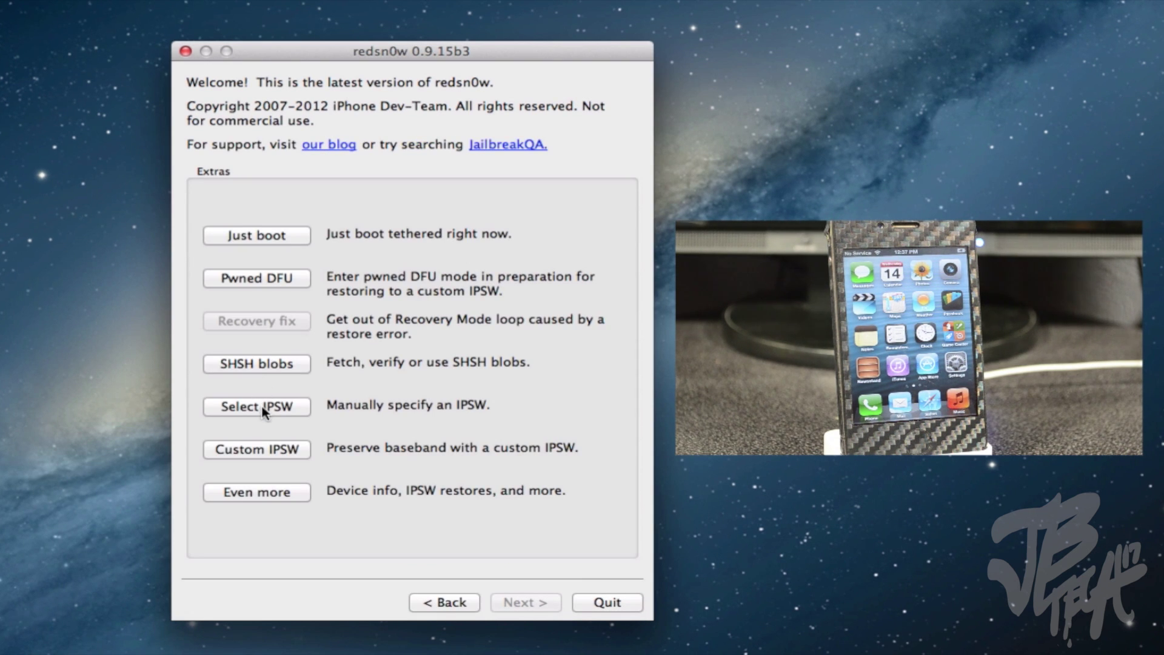
{"action": "left_click", "coordinate": [263, 410]}
{"action": "scroll", "coordinate": [165, 207], "scroll_direction": "down", "scroll_amount": 3}
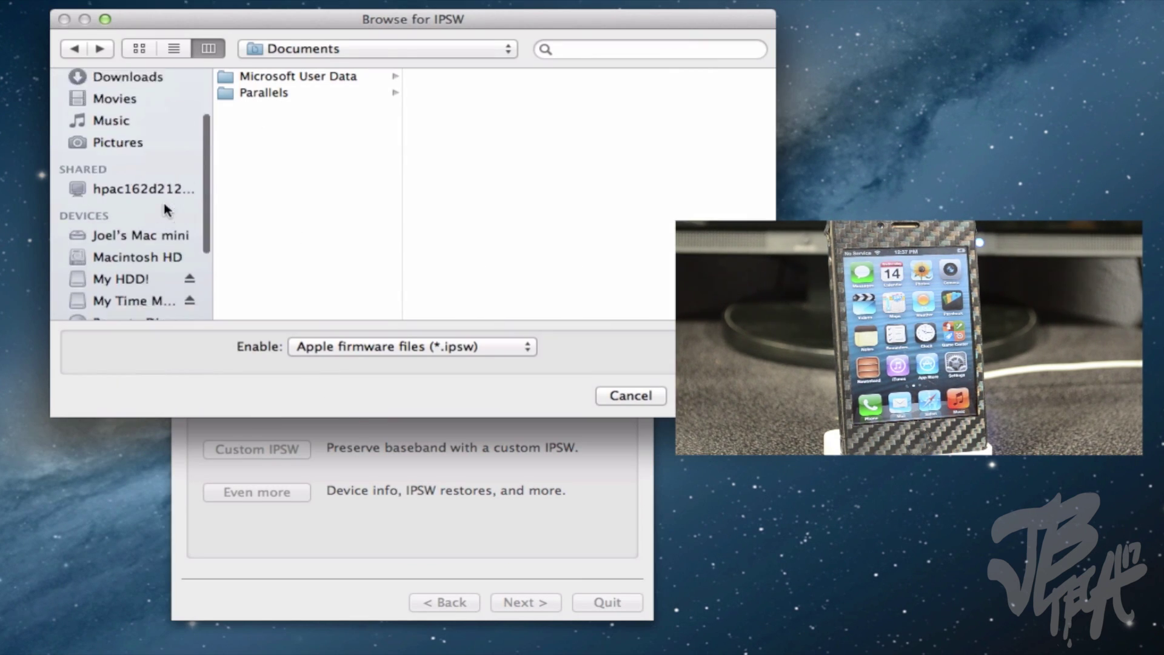
{"action": "scroll", "coordinate": [164, 210], "scroll_direction": "down", "scroll_amount": 2}
{"action": "left_click", "coordinate": [140, 226]}
{"action": "scroll", "coordinate": [235, 222], "scroll_direction": "down", "scroll_amount": 5}
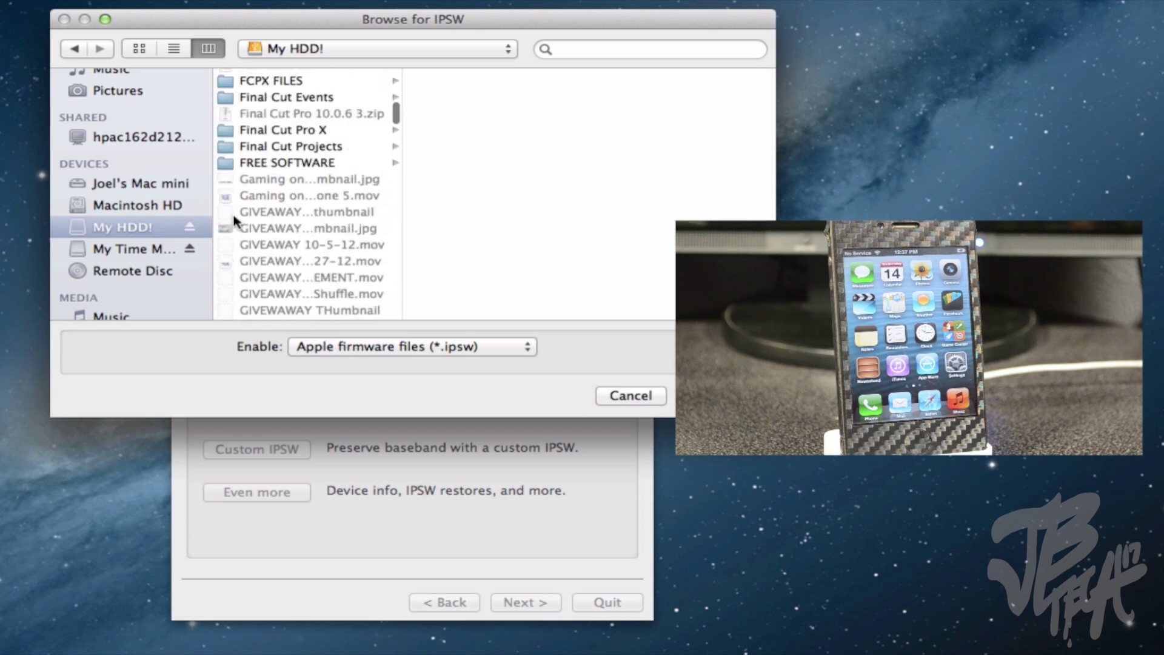
{"action": "scroll", "coordinate": [235, 219], "scroll_direction": "down", "scroll_amount": 10}
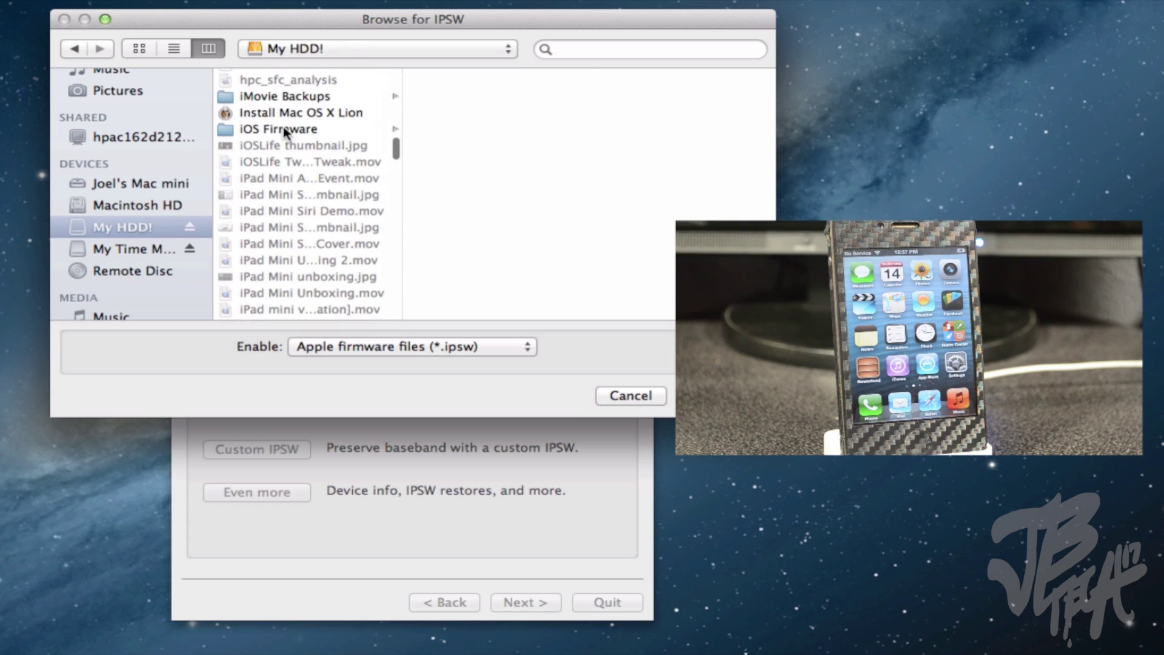
{"action": "left_click", "coordinate": [282, 128]}
{"action": "left_click", "coordinate": [479, 95]}
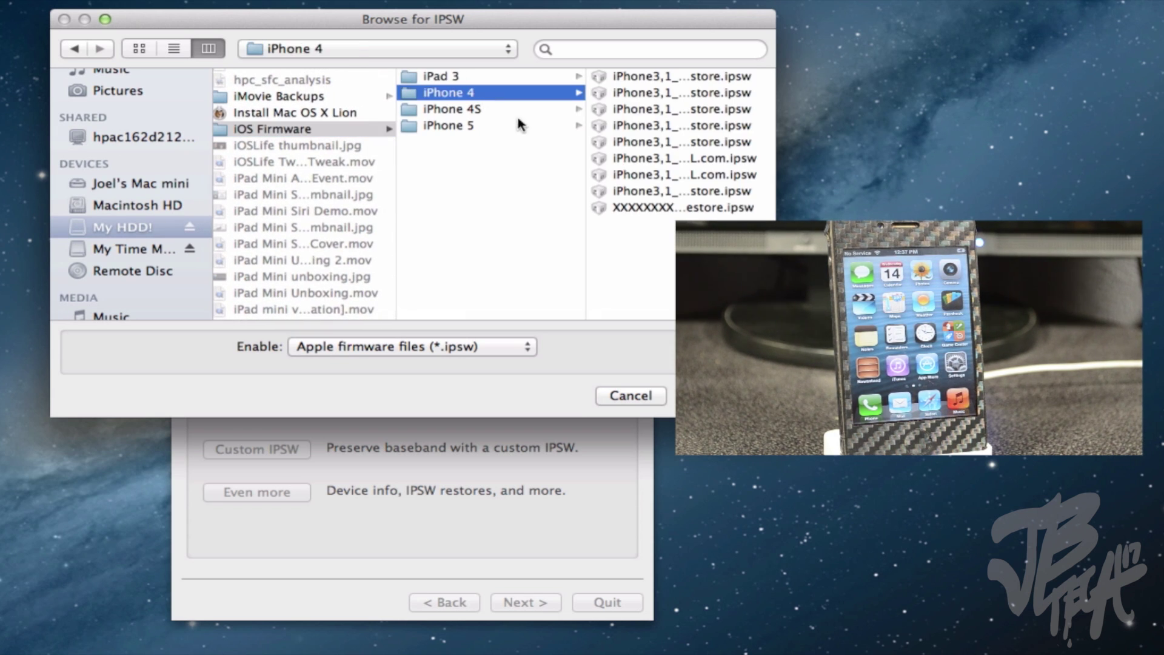
Choose the iPhone3,1 .ipsw file so redsn0w identifies build iPhone3,1_6.0_10A403.
{"action": "left_click", "coordinate": [654, 78]}
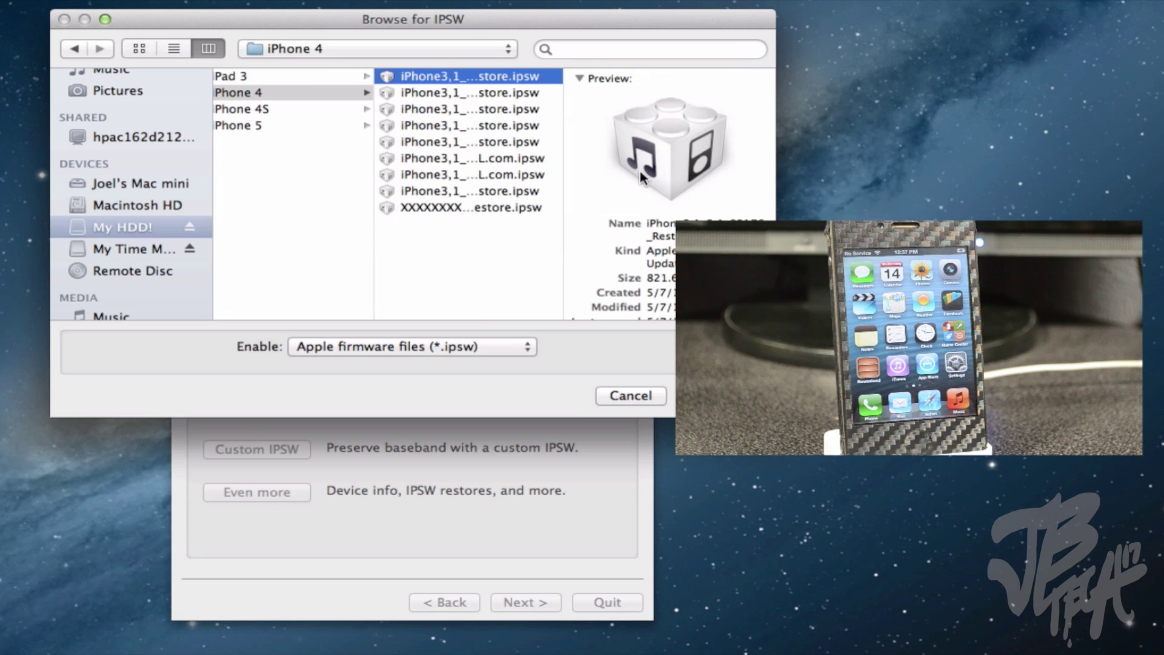
{"action": "left_click", "coordinate": [493, 110]}
{"action": "left_click", "coordinate": [493, 121]}
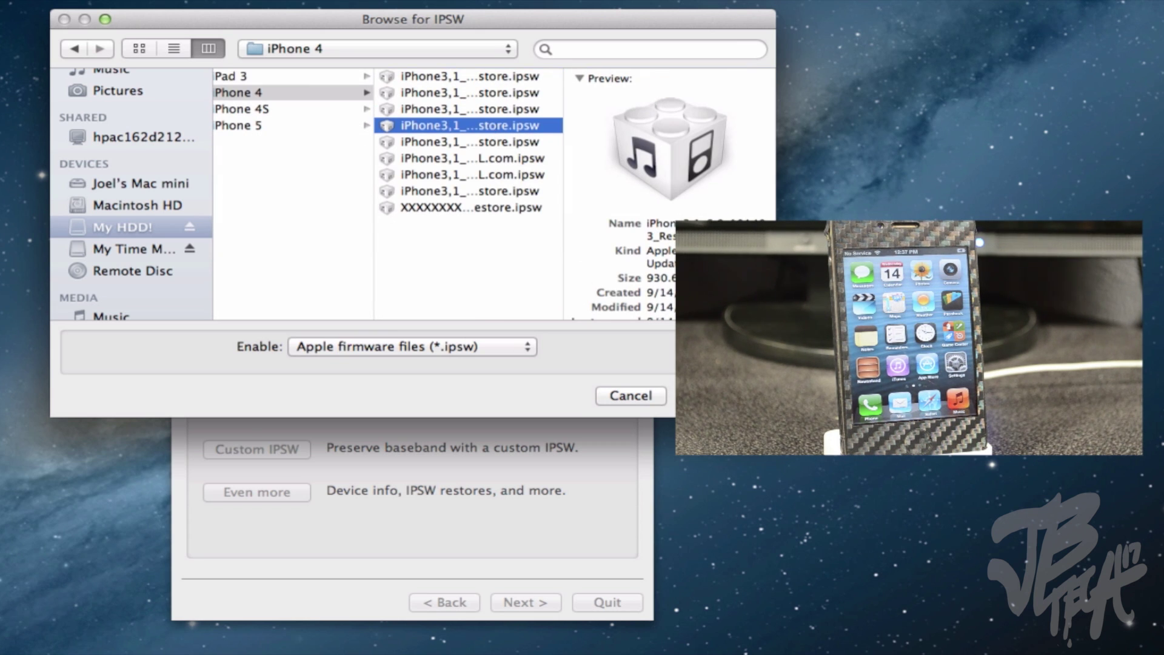
{"action": "key", "text": "Return"}
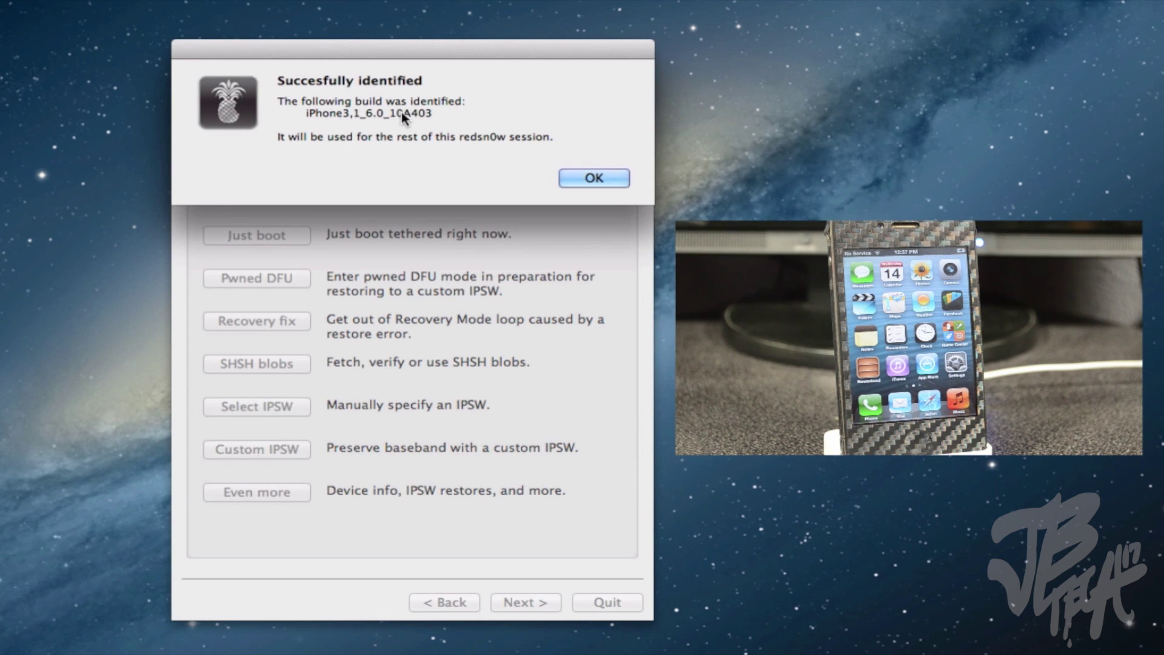
Dismiss the build alert, go back and start Jailbreak, reaching options with Install Cydia ticked.
{"action": "left_click", "coordinate": [588, 177]}
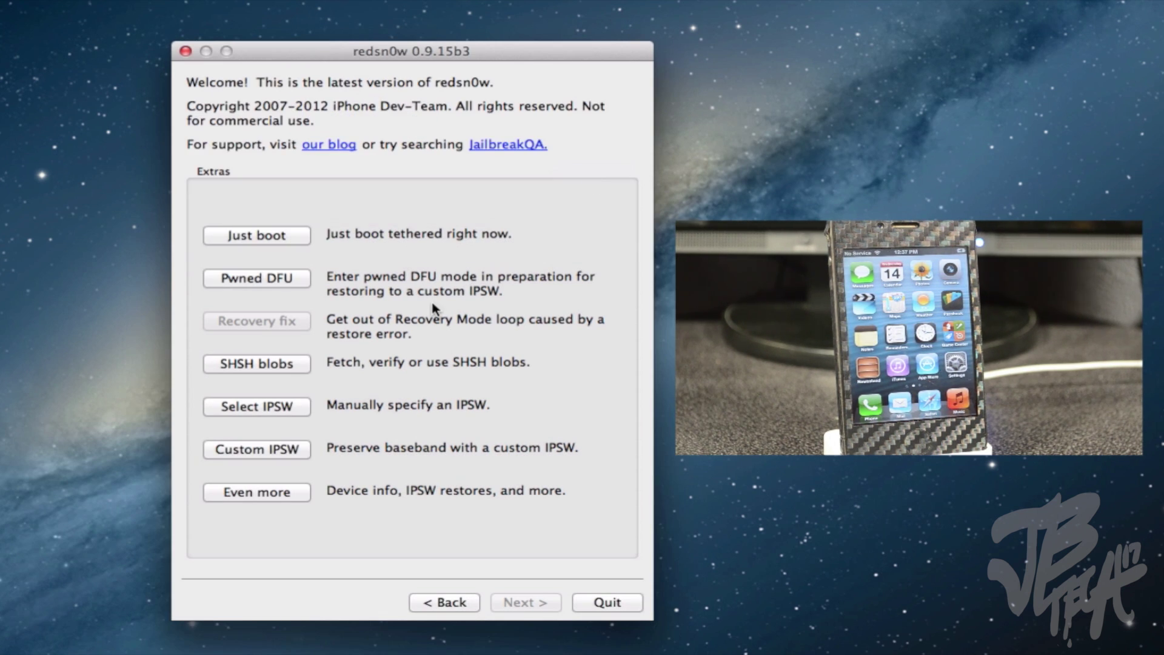
{"action": "left_click", "coordinate": [444, 602]}
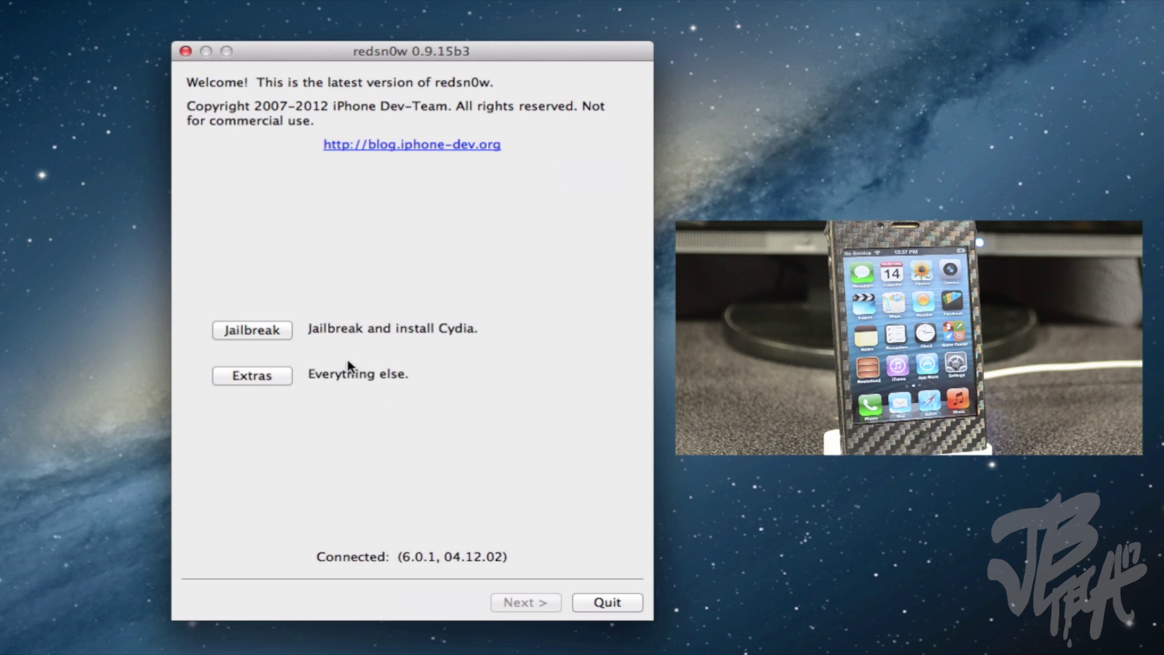
{"action": "left_click", "coordinate": [253, 335]}
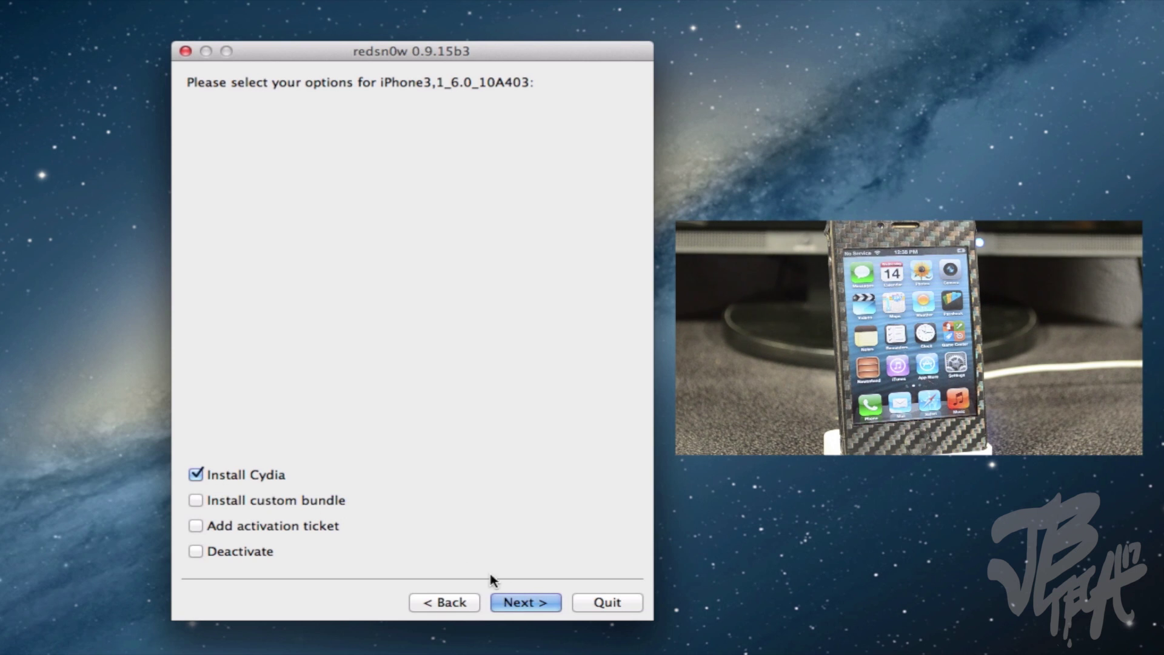
Proceed past the DFU preparation page and put the iPhone 4 into DFU mode.
{"action": "left_click", "coordinate": [537, 603]}
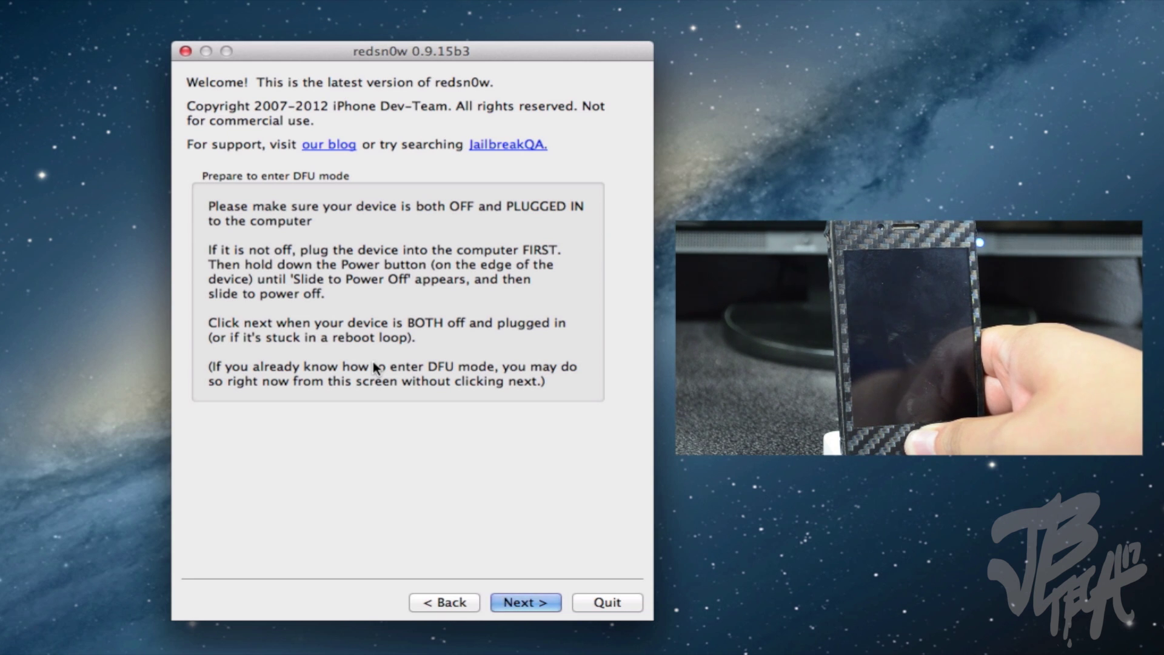
{"action": "key", "text": "Return"}
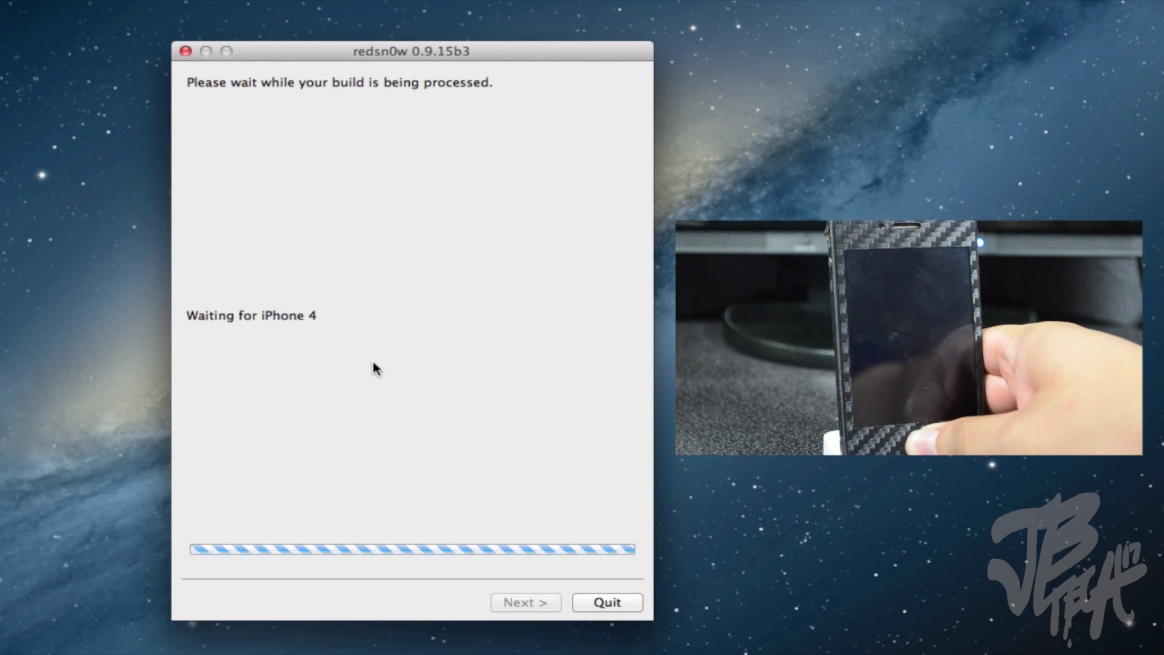
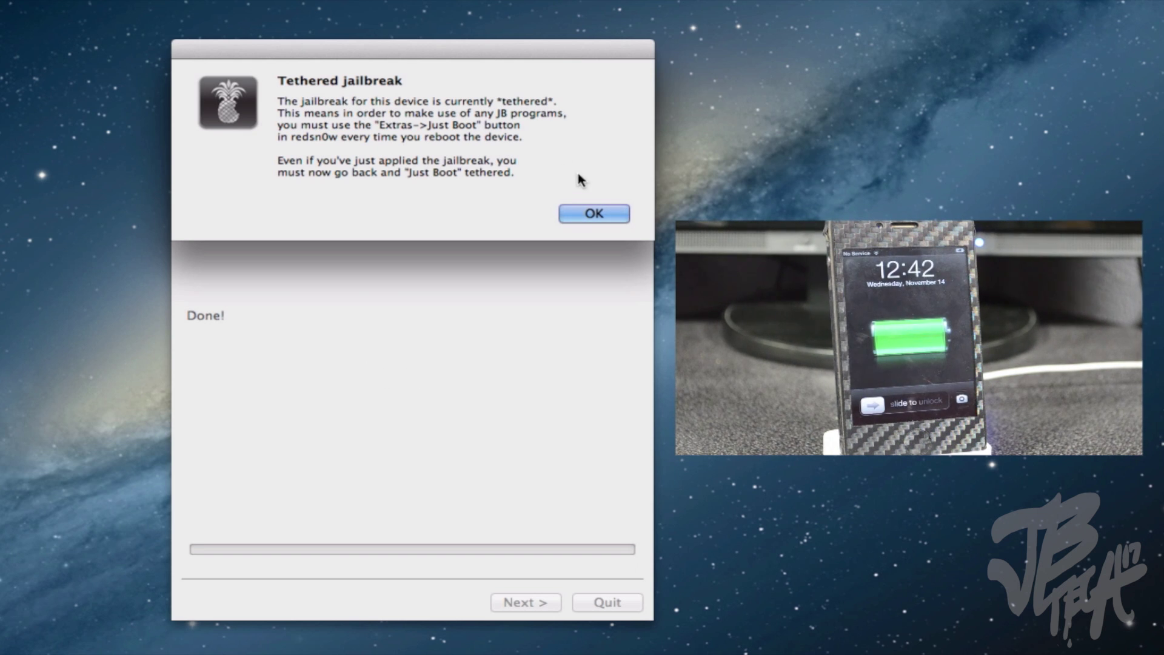
Acknowledge the tethered jailbreak warning so the Done page remains.
{"action": "left_click", "coordinate": [579, 211]}
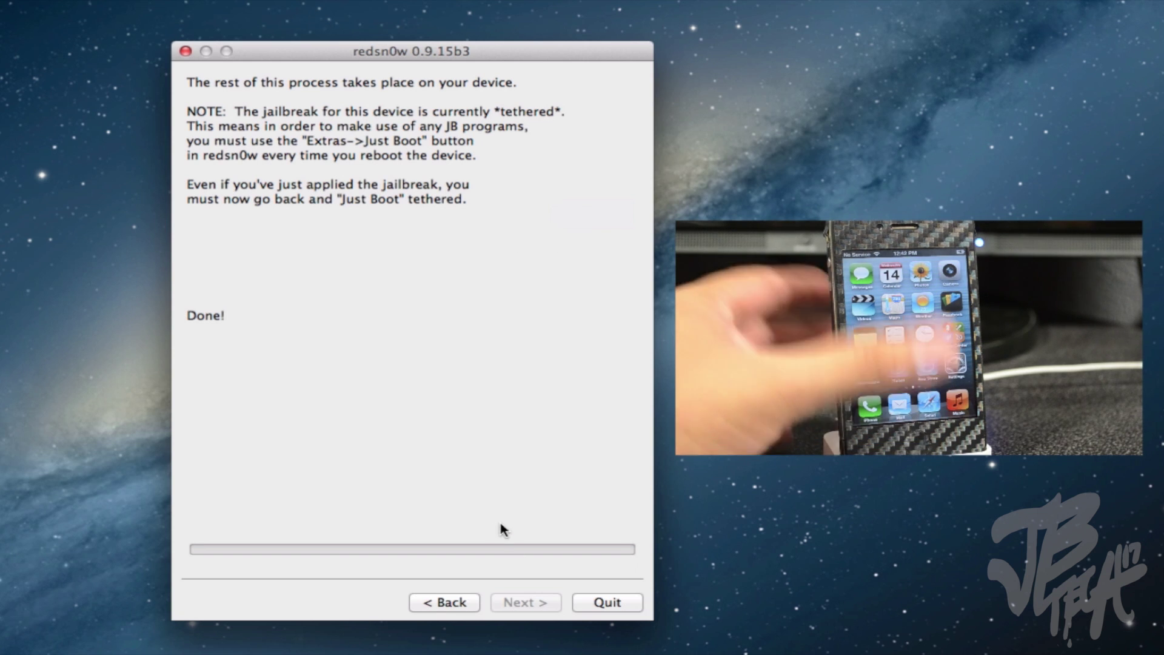
Go back to the Extras page and start a tethered Just boot.
{"action": "left_click", "coordinate": [468, 602]}
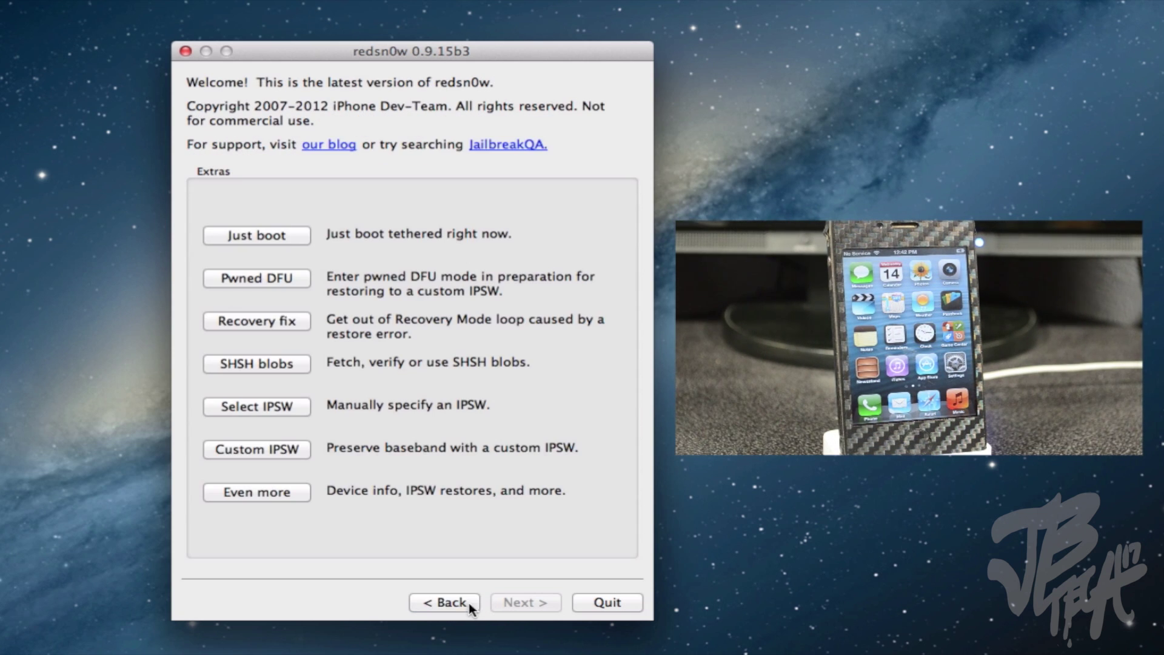
{"action": "left_click", "coordinate": [249, 238]}
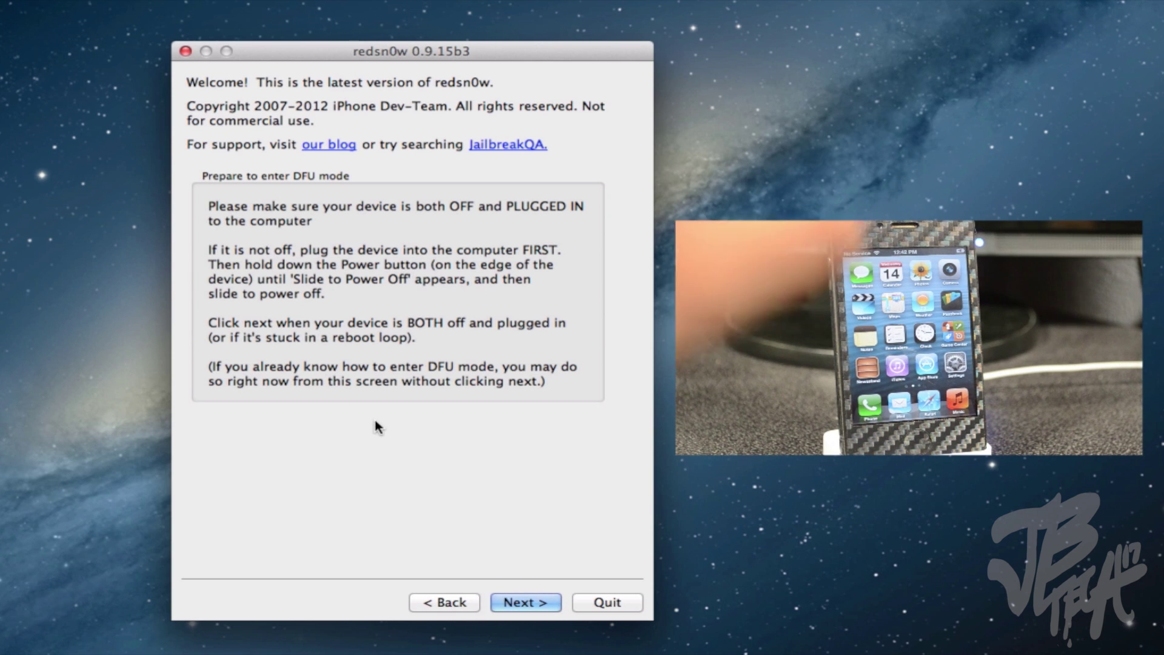
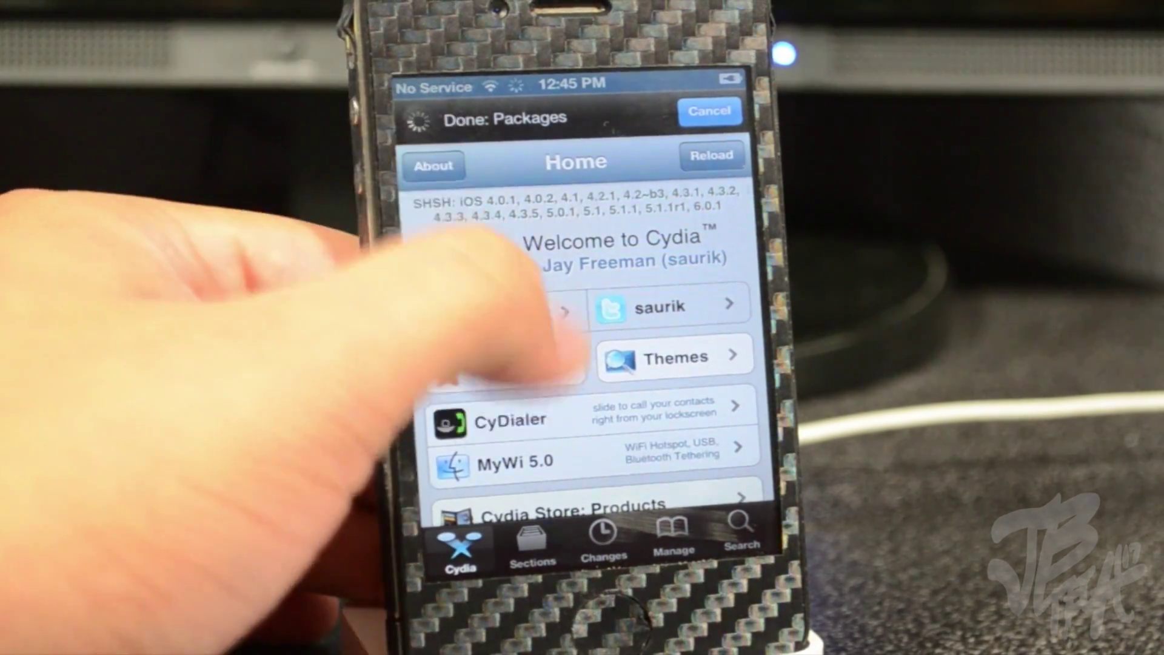
{"action": "scroll", "coordinate": [582, 334], "scroll_direction": "down", "scroll_amount": 10}
{"action": "scroll", "coordinate": [546, 242], "scroll_direction": "up", "scroll_amount": 10}
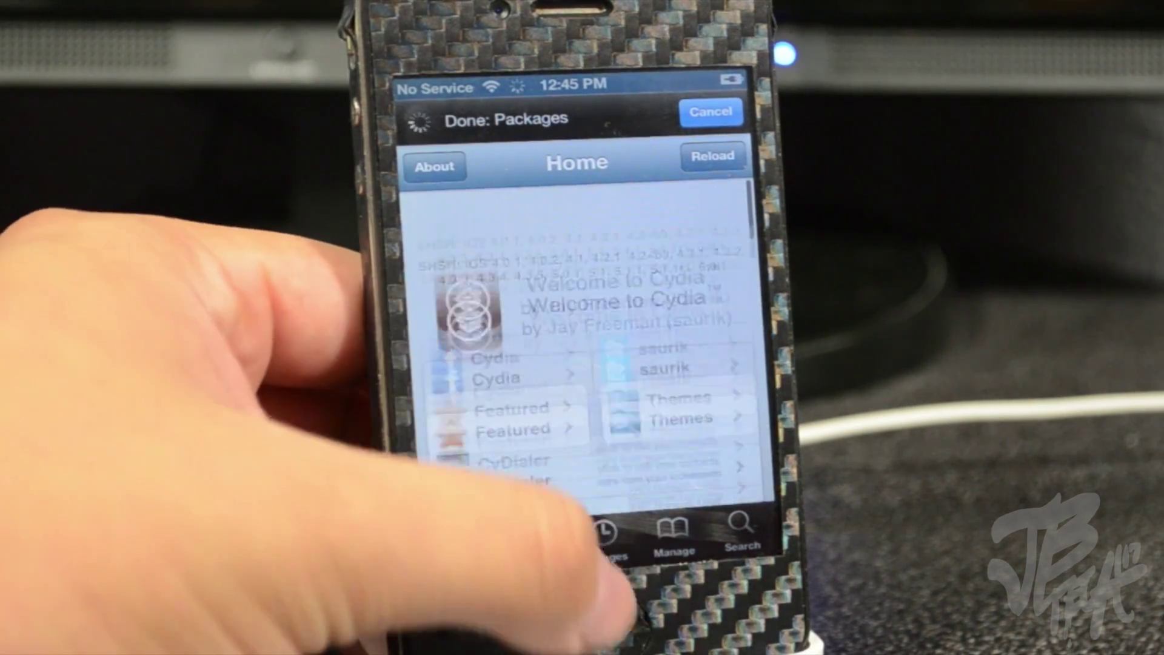
{"action": "left_click", "coordinate": [604, 540]}
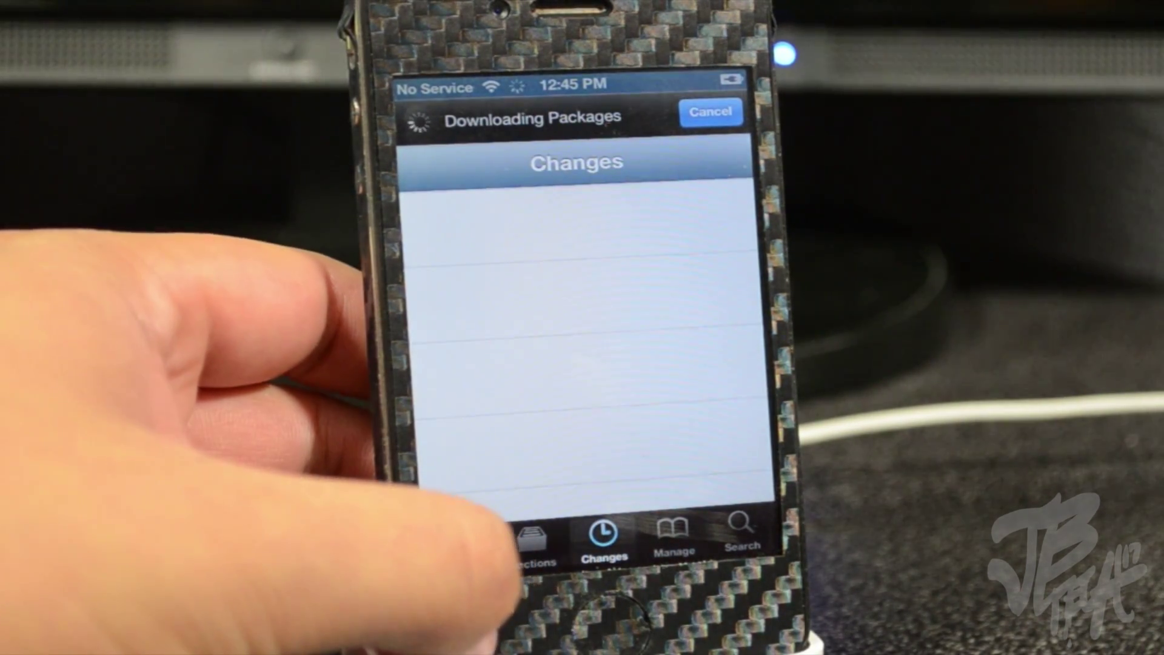
{"action": "left_click", "coordinate": [464, 537]}
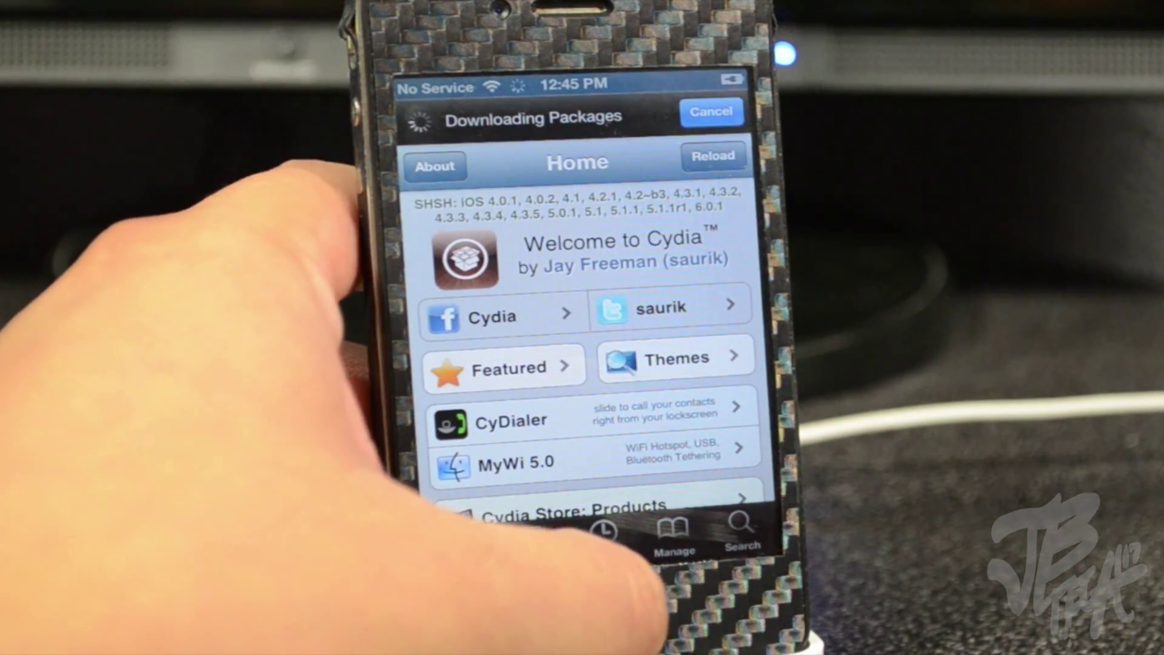